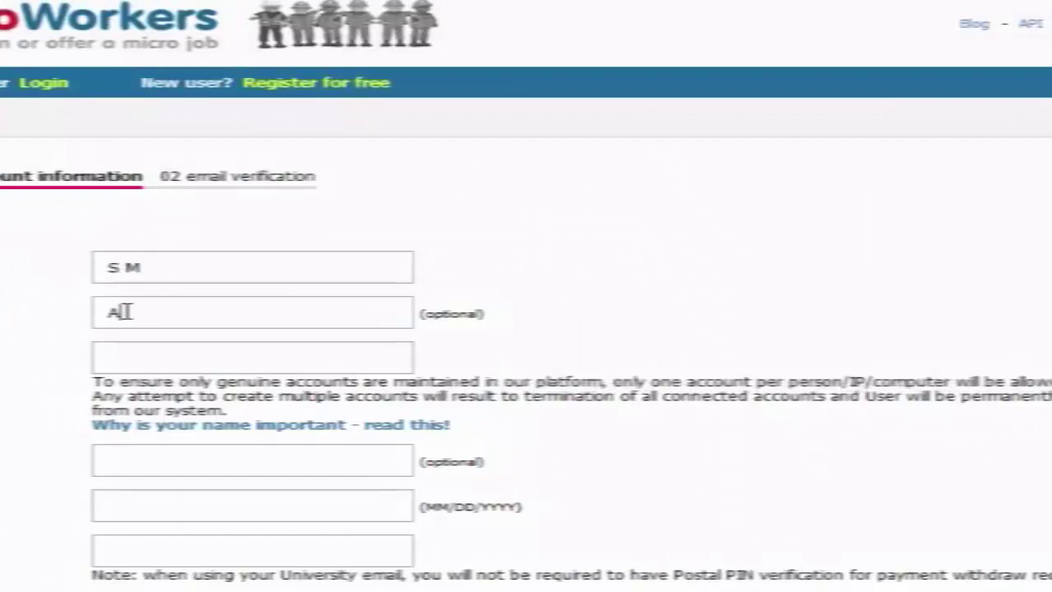
# - Complete the middle name and enter the last name on the registration form, correcting typos
pyautogui.click(128, 356)
pyautogui.write('Islam')
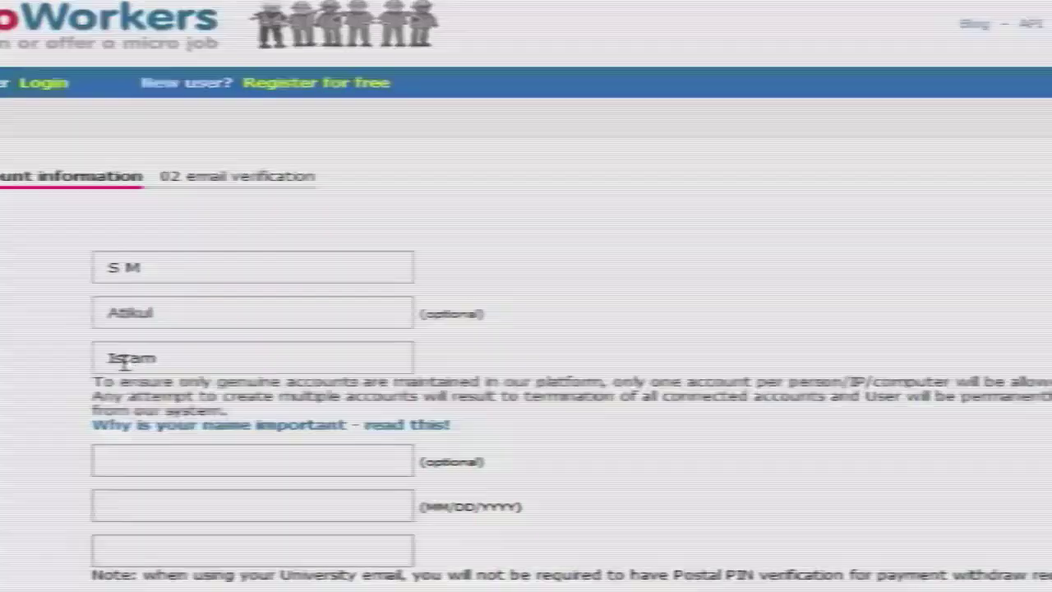
pyautogui.press('BackSpace')
pyautogui.press('BackSpace')
pyautogui.press('BackSpace')
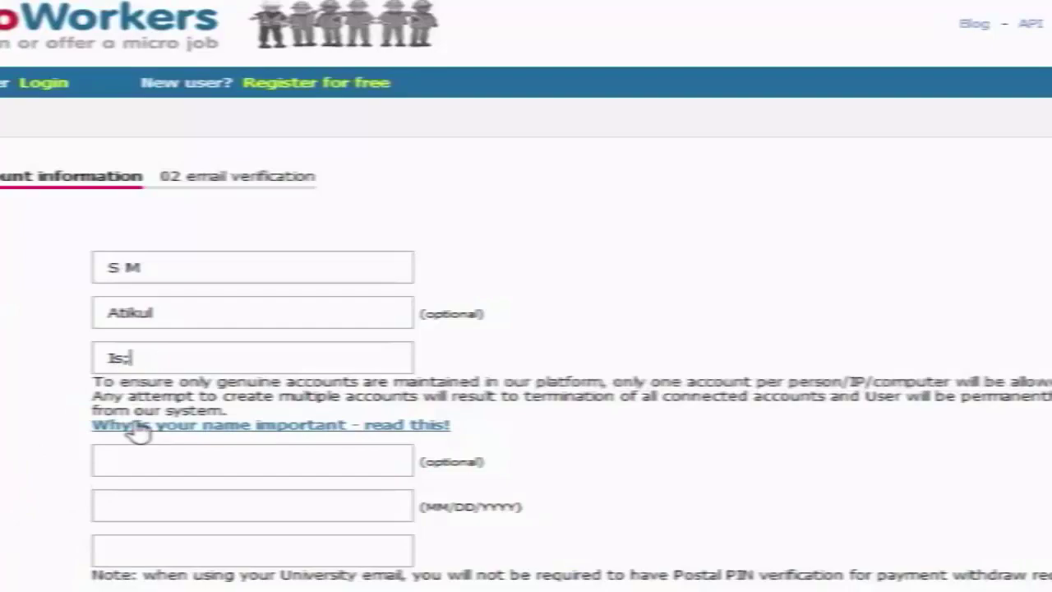
pyautogui.click(143, 468)
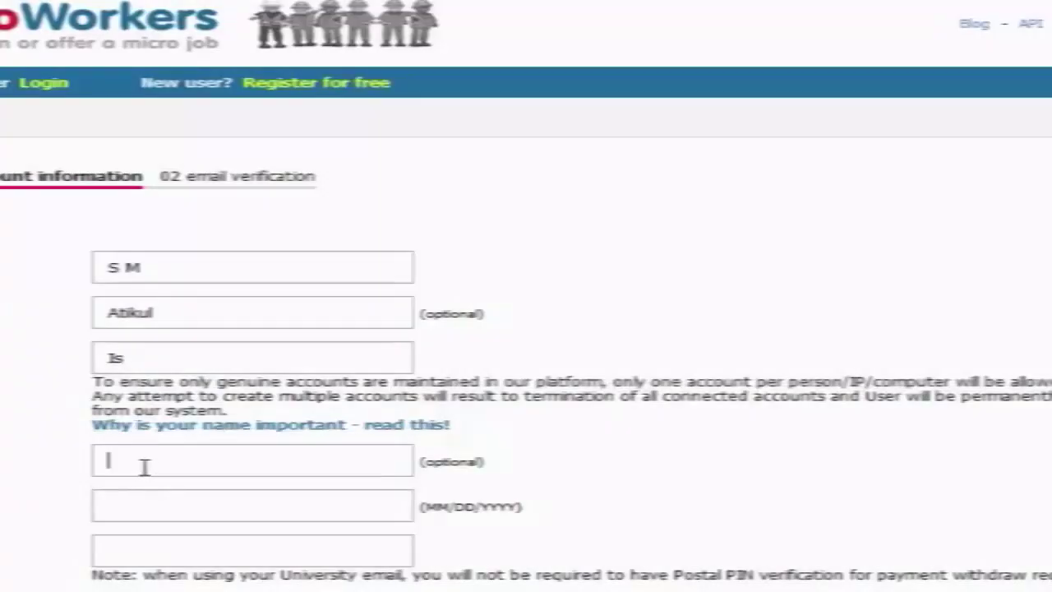
pyautogui.click(134, 361)
pyautogui.write('lam')
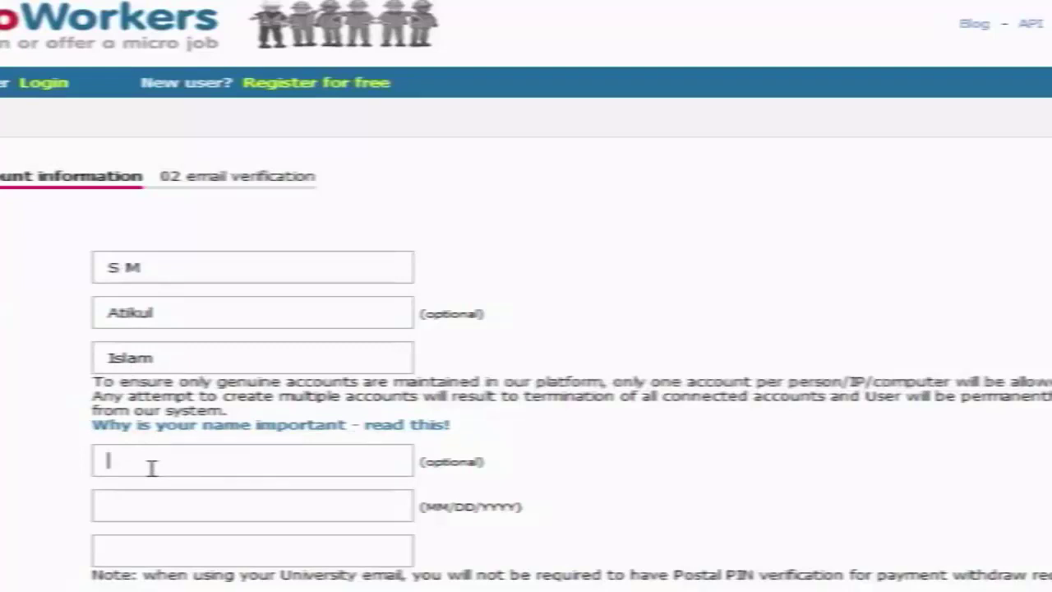
pyautogui.click(130, 504)
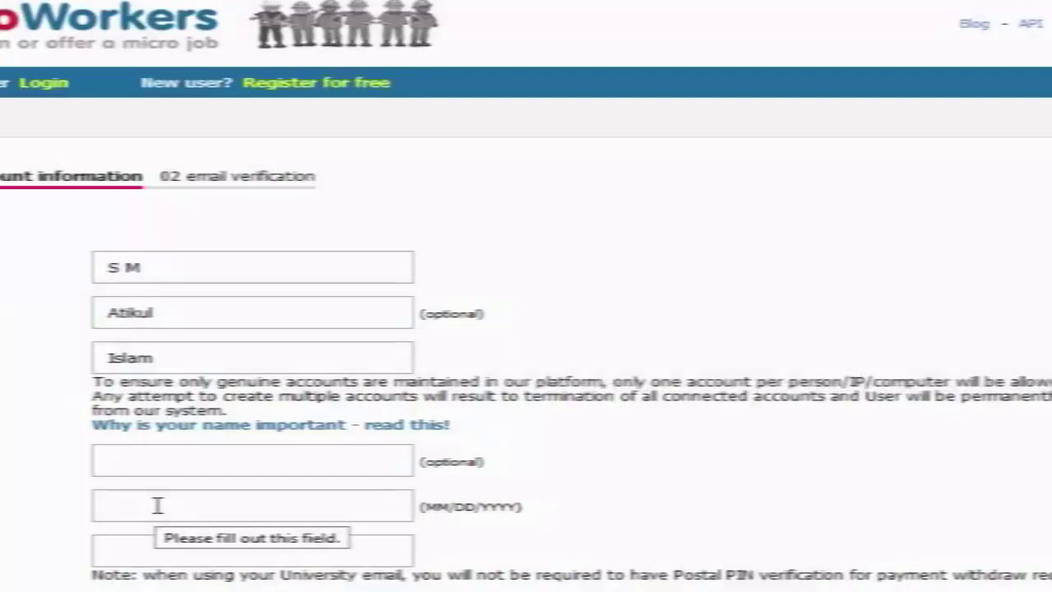
# - Enter the date of birth in month/day/year form and the user's e-mail address
pyautogui.click(147, 557)
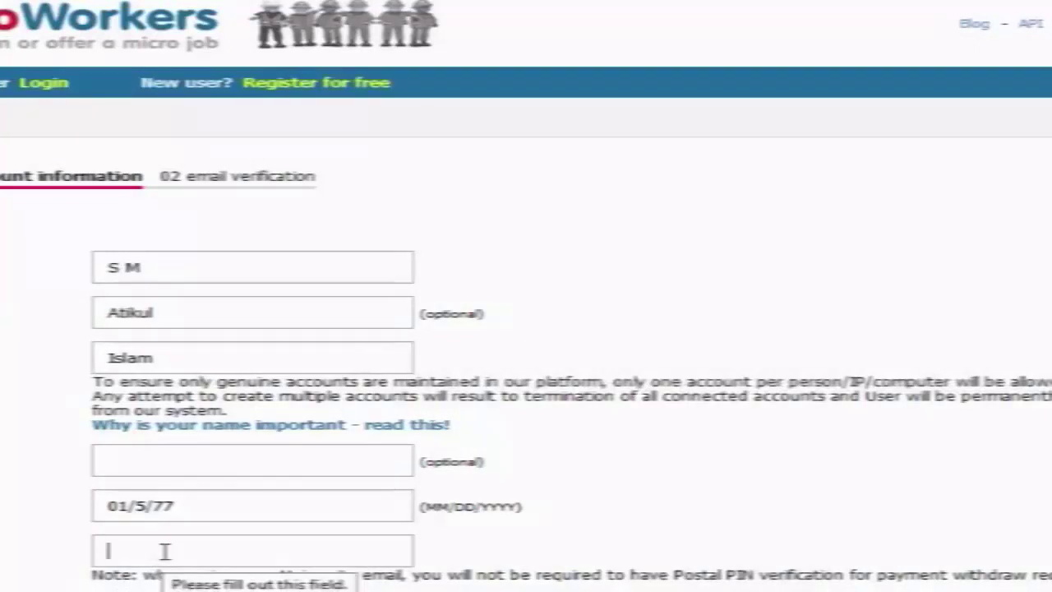
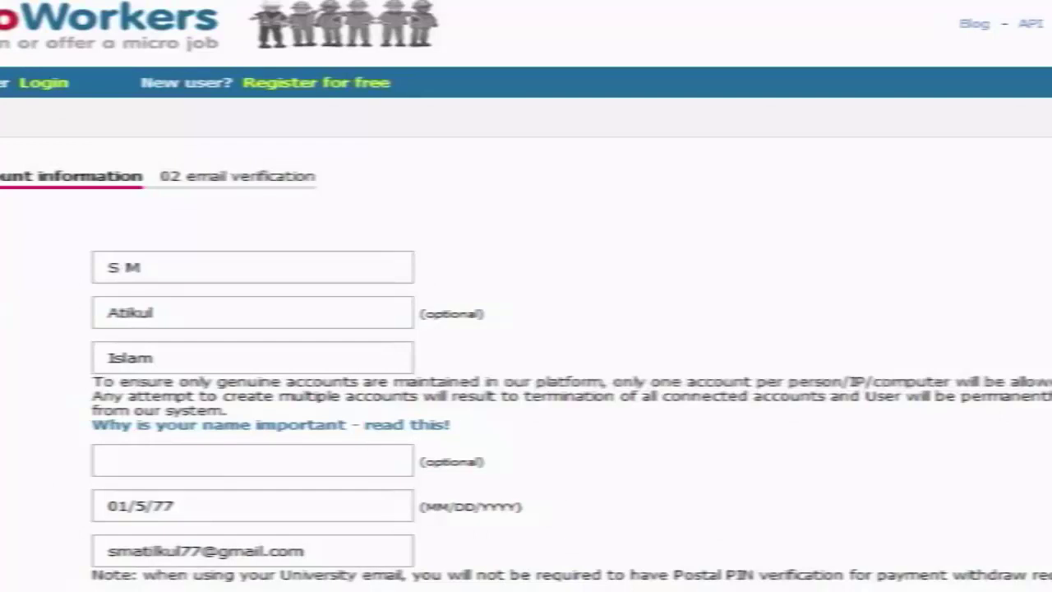
pyautogui.scroll(-3, 526, 296)
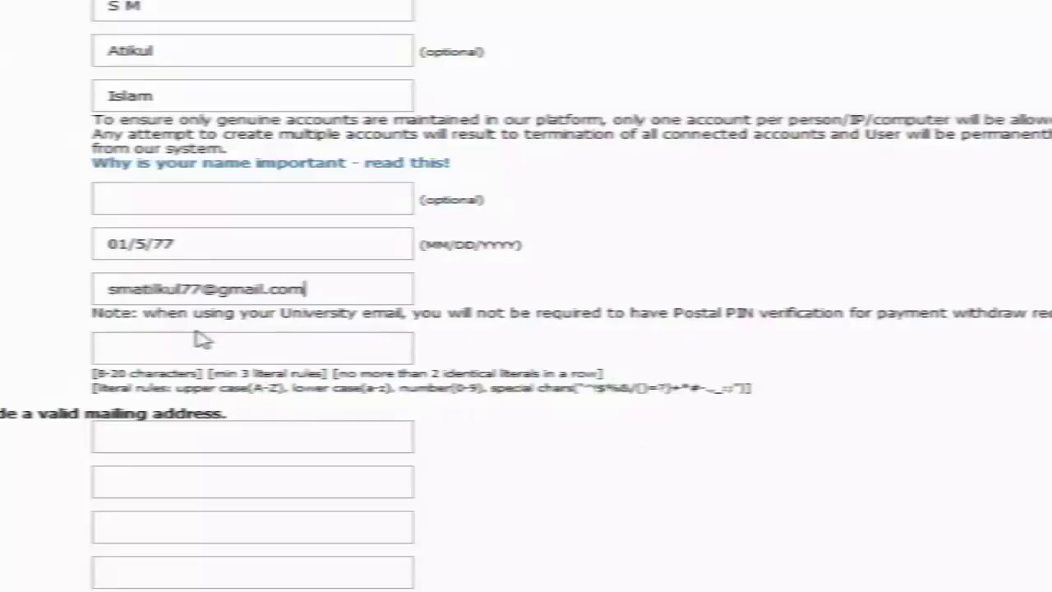
# - Type a password meeting the character rules into the password field
pyautogui.click(145, 347)
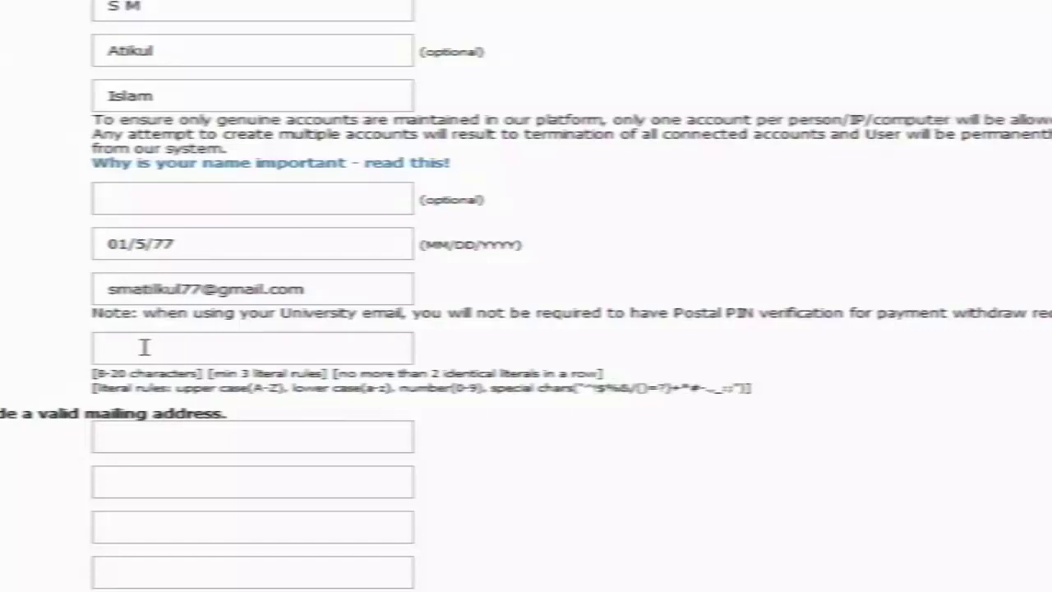
pyautogui.write('•••••••••')
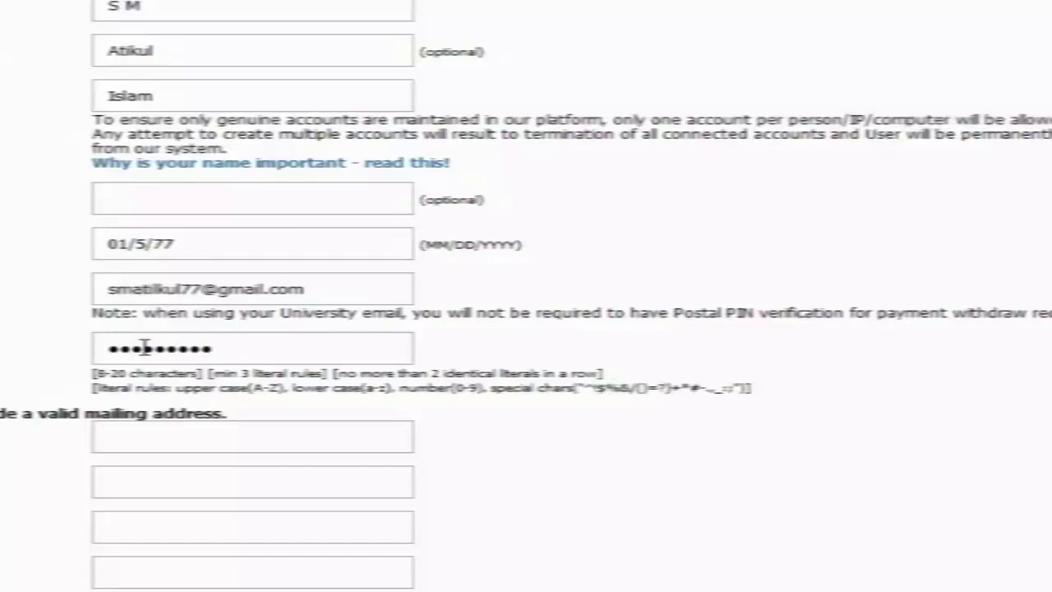
pyautogui.click(139, 435)
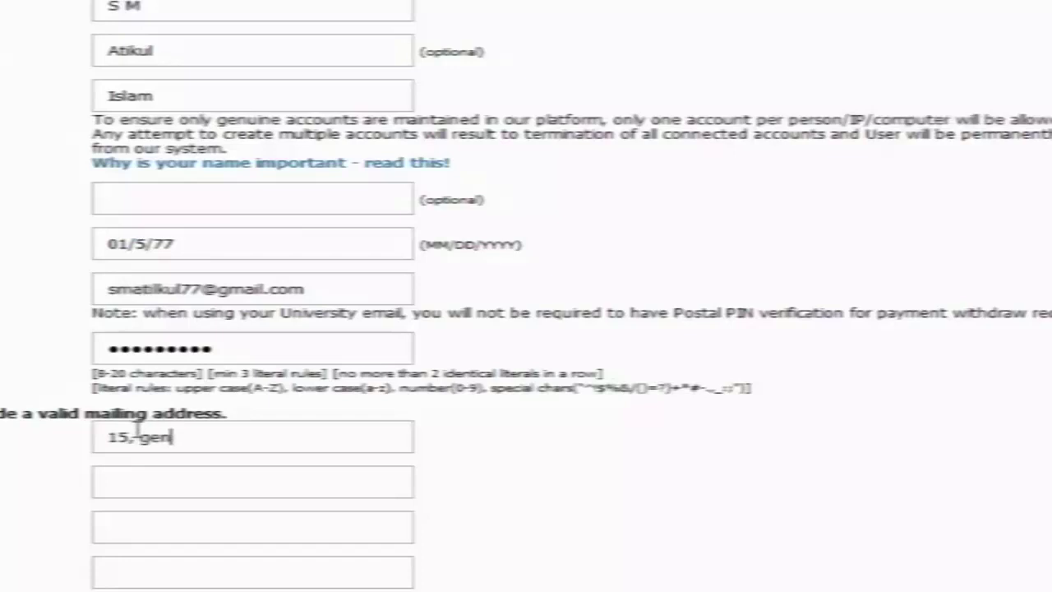
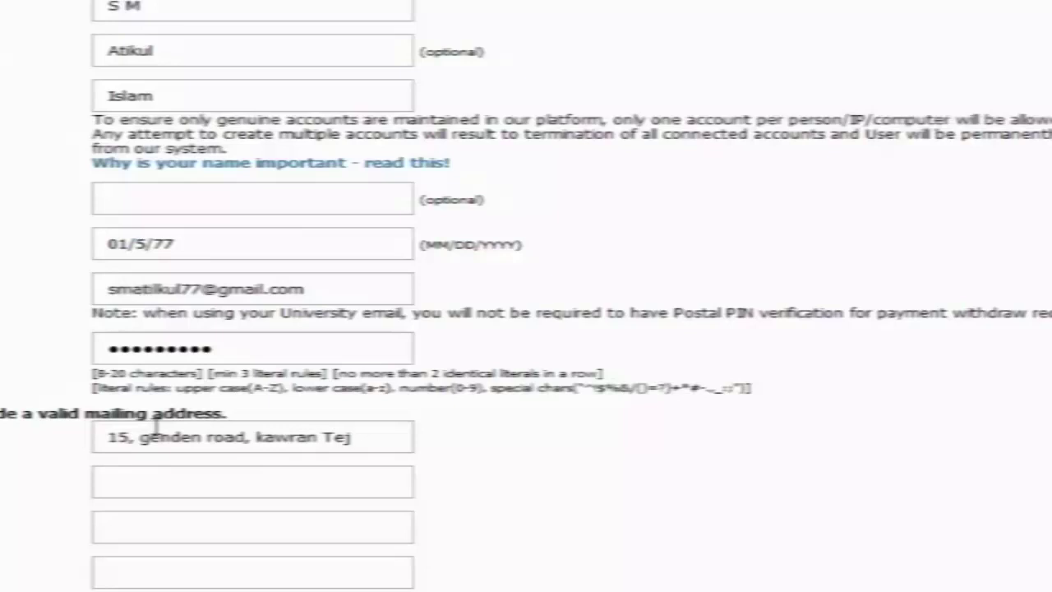
# - Fill in the street line, postal code and city of the mailing address, fixing typos
pyautogui.click(122, 522)
pyautogui.write('1215')
pyautogui.click(118, 574)
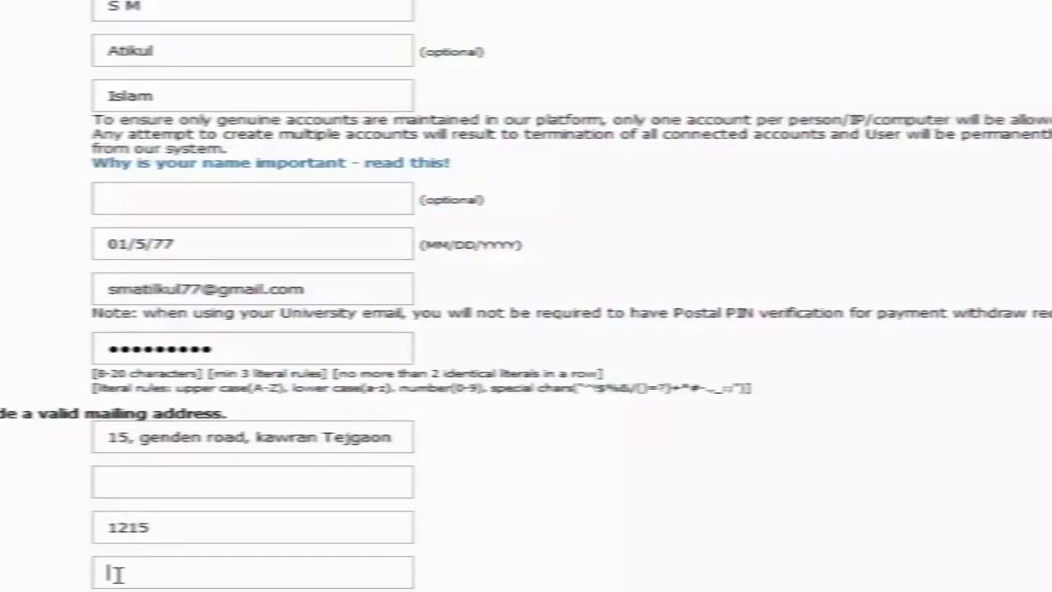
pyautogui.write('Dhaka')
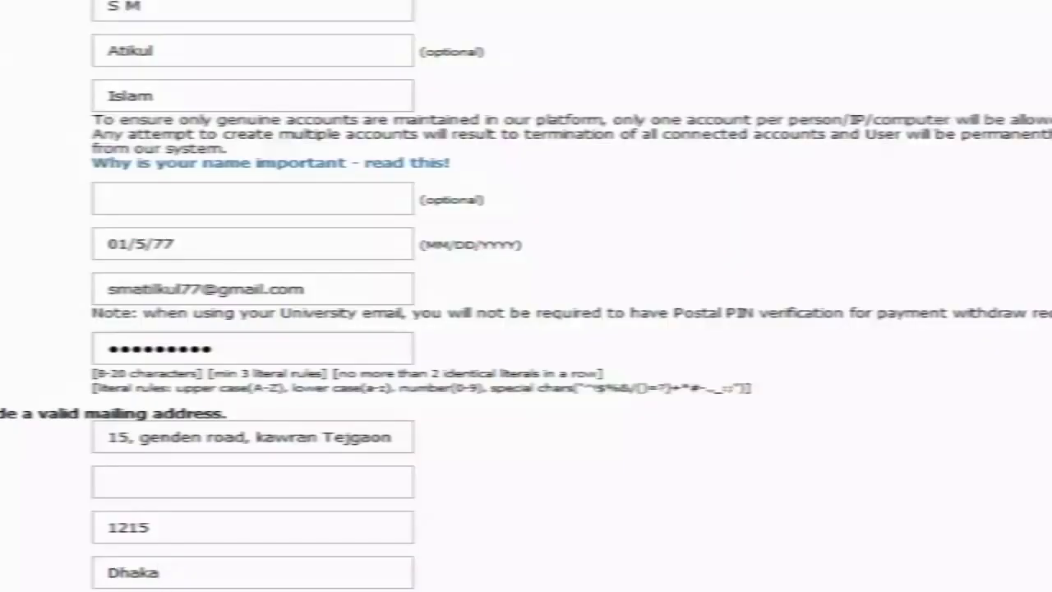
pyautogui.scroll(-3, 118, 573)
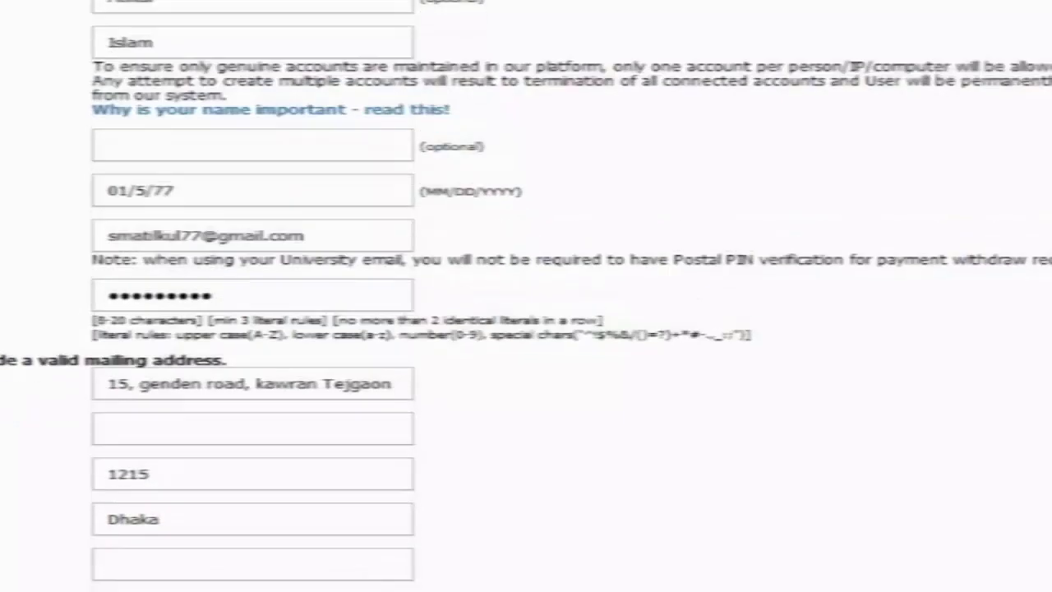
# - Enter Bangladesh in the empty address line below the city, correcting the misspelling
pyautogui.click(140, 440)
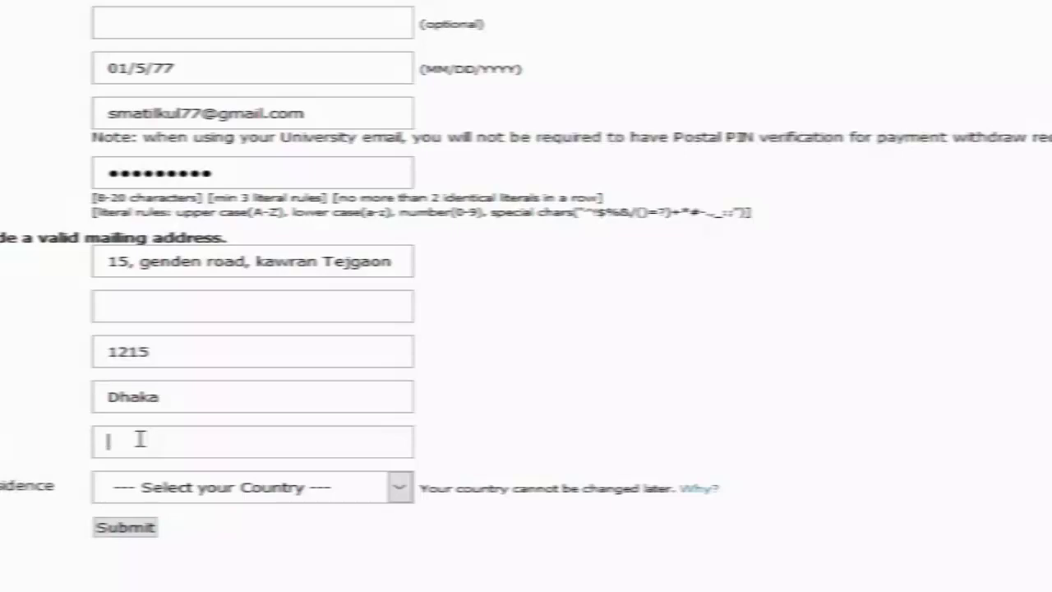
pyautogui.write('Banan')
pyautogui.write('ladesh')
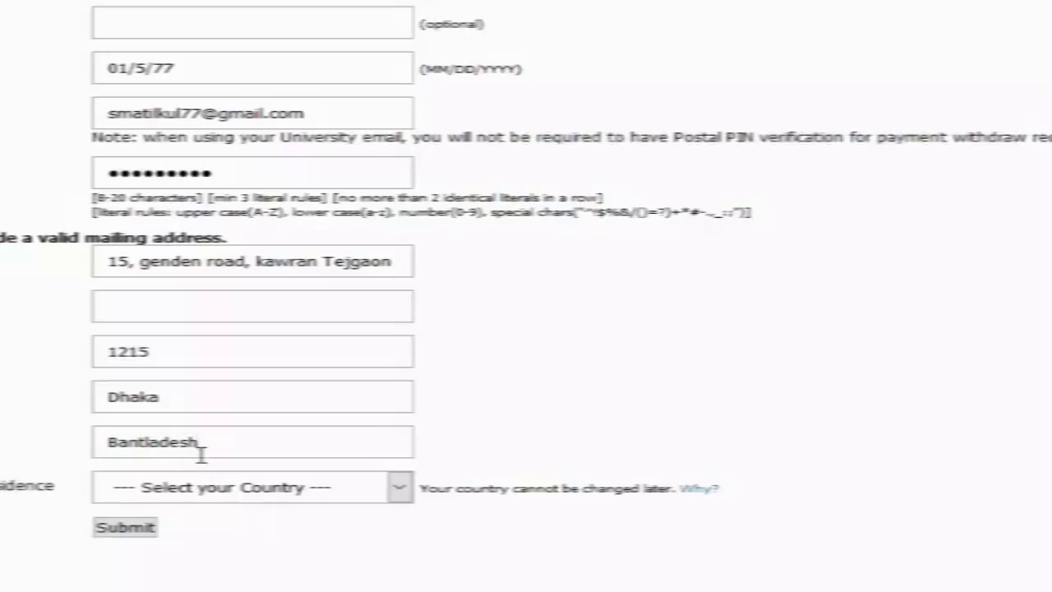
pyautogui.press('Left')
pyautogui.press('Left')
pyautogui.press('Left')
pyautogui.press('Left')
pyautogui.press('Left')
pyautogui.press('Left')
pyautogui.press('BackSpace')
pyautogui.write('g')
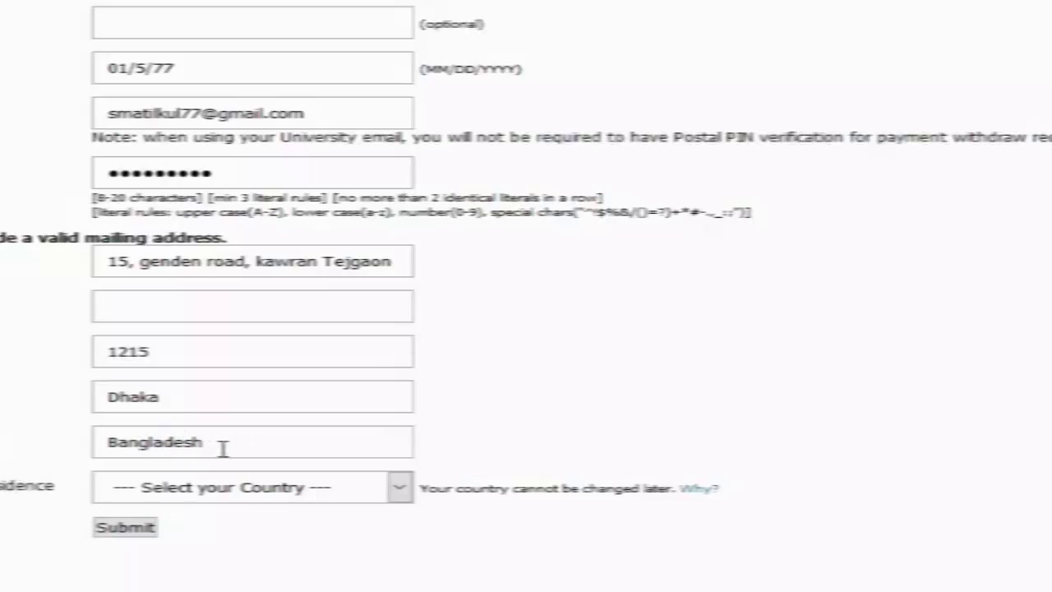
# - Choose Bangladesh as country of residence, submit the registration, and decline saving the password
pyautogui.click(401, 488)
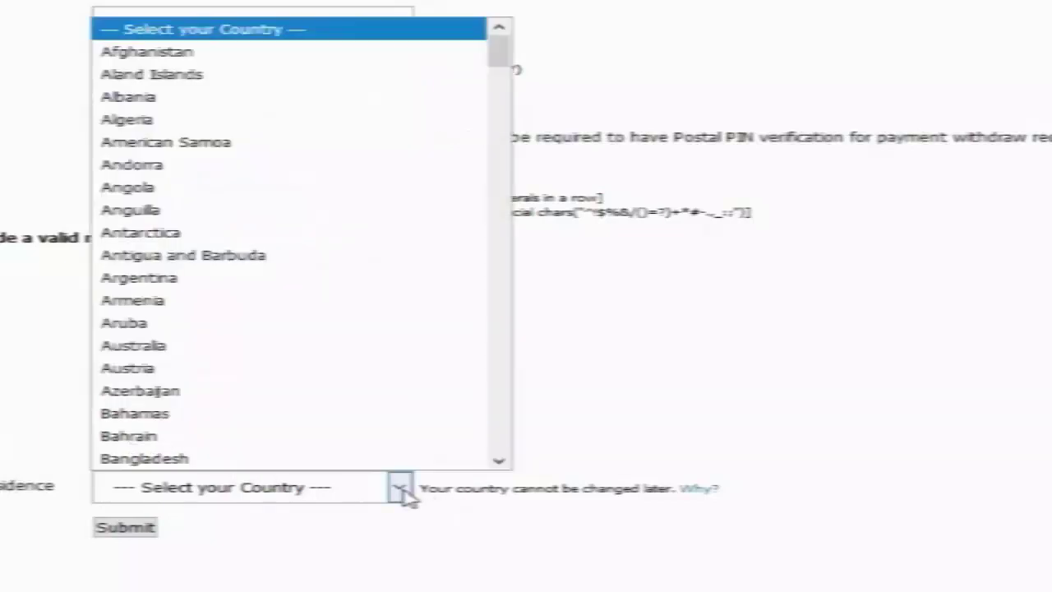
pyautogui.click(201, 458)
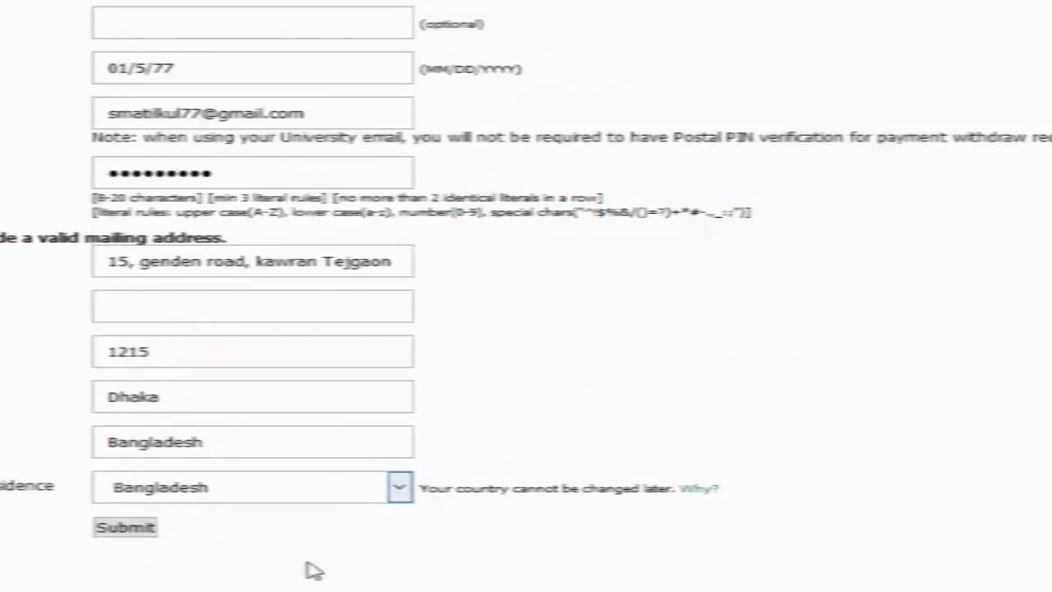
pyautogui.click(121, 526)
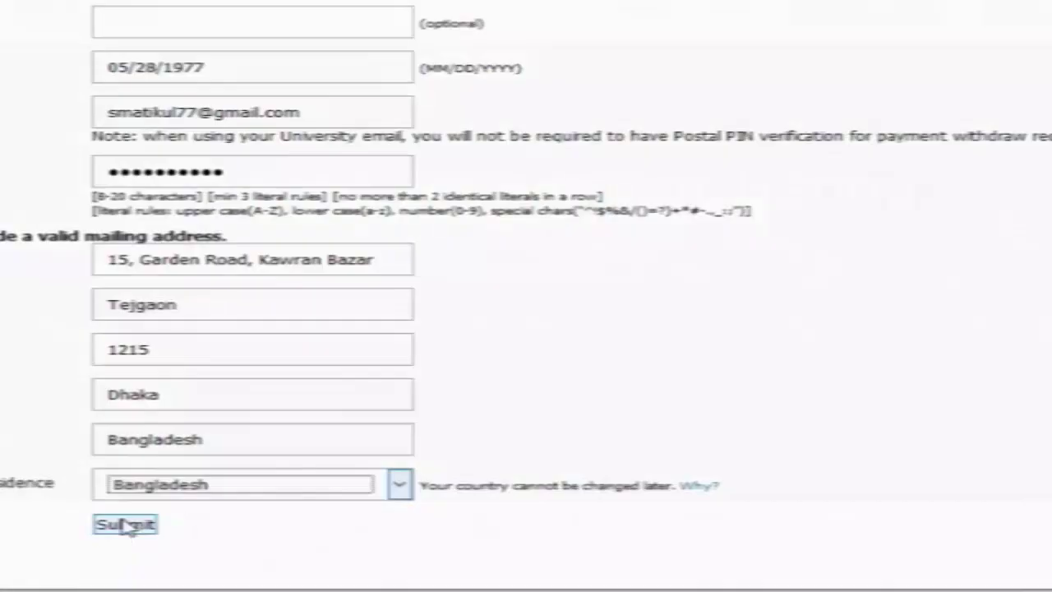
pyautogui.click(124, 525)
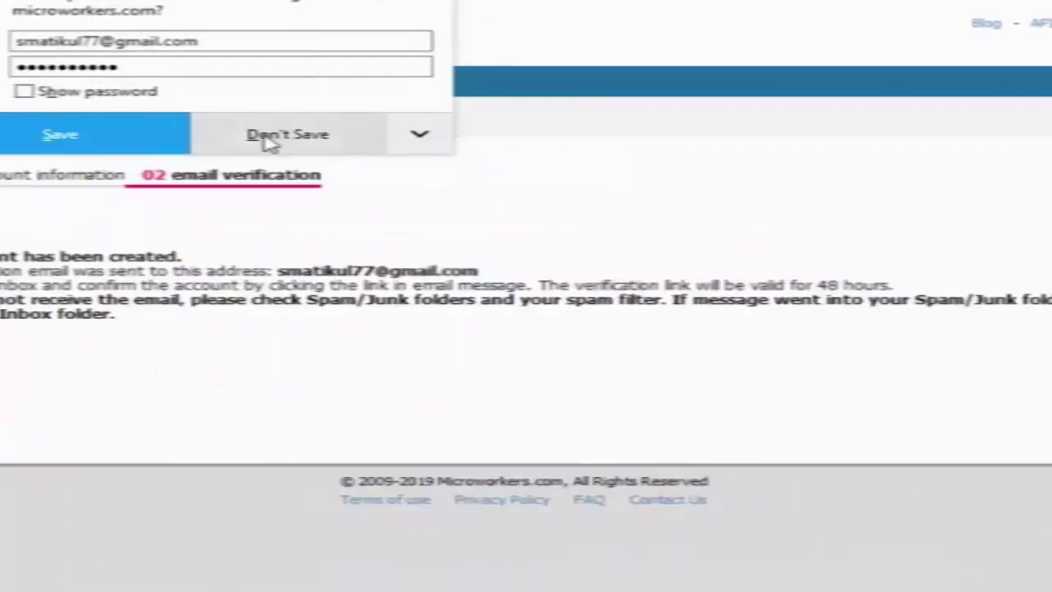
pyautogui.click(271, 143)
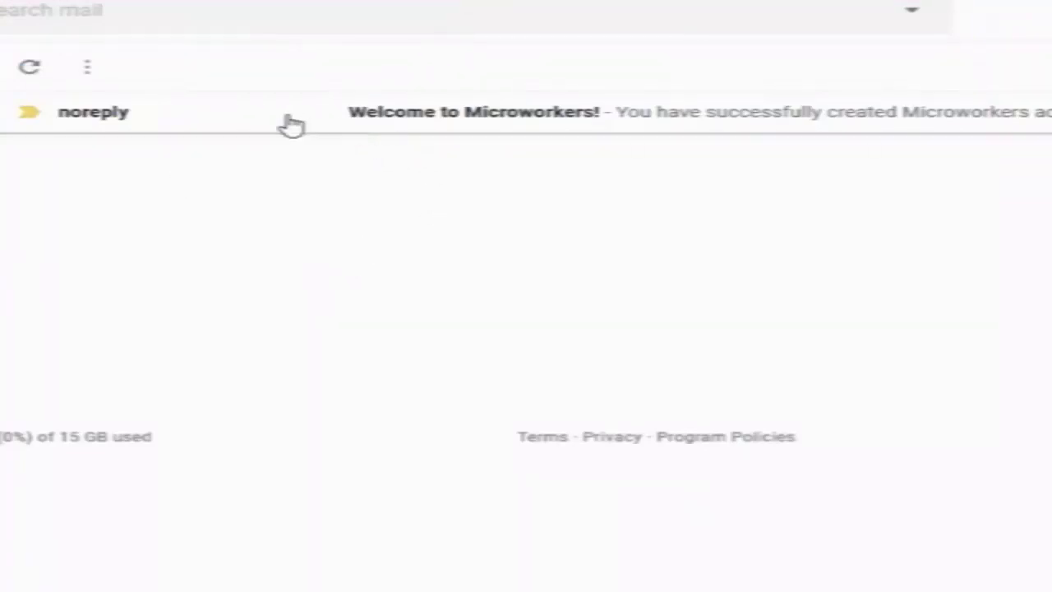
# - Open the 'Welcome to Microworkers!' e-mail and follow its account confirmation link
pyautogui.click(467, 122)
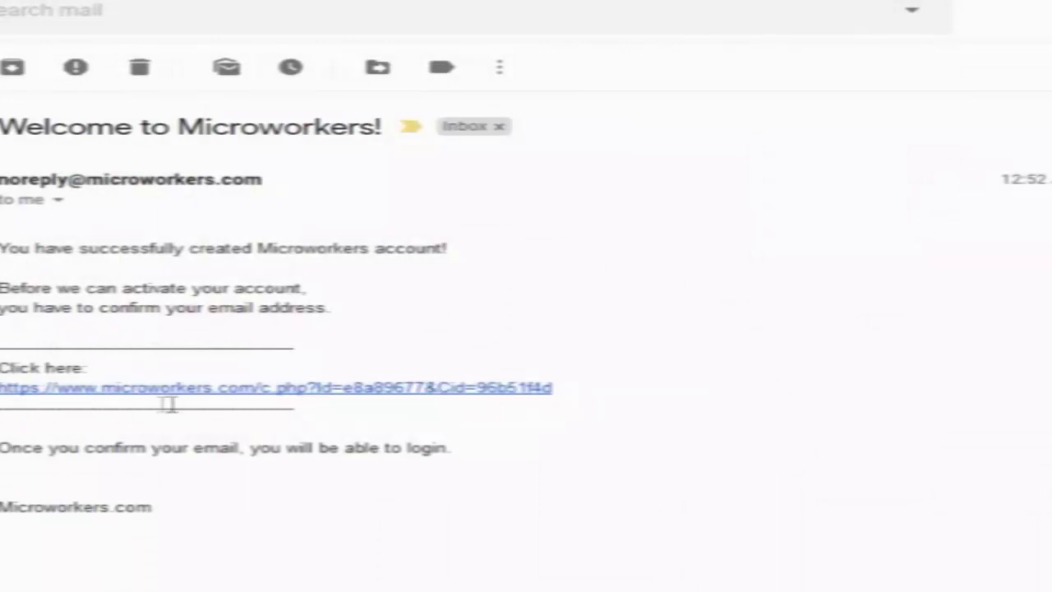
pyautogui.click(238, 389)
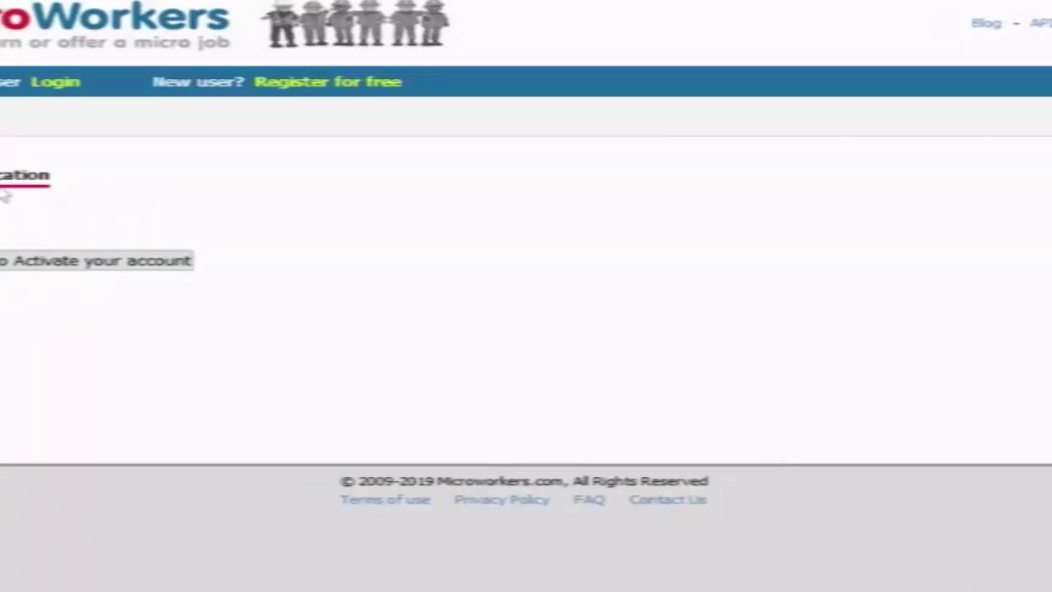
# - Activate the new Microworkers account with the Activate your account button
pyautogui.click(10, 263)
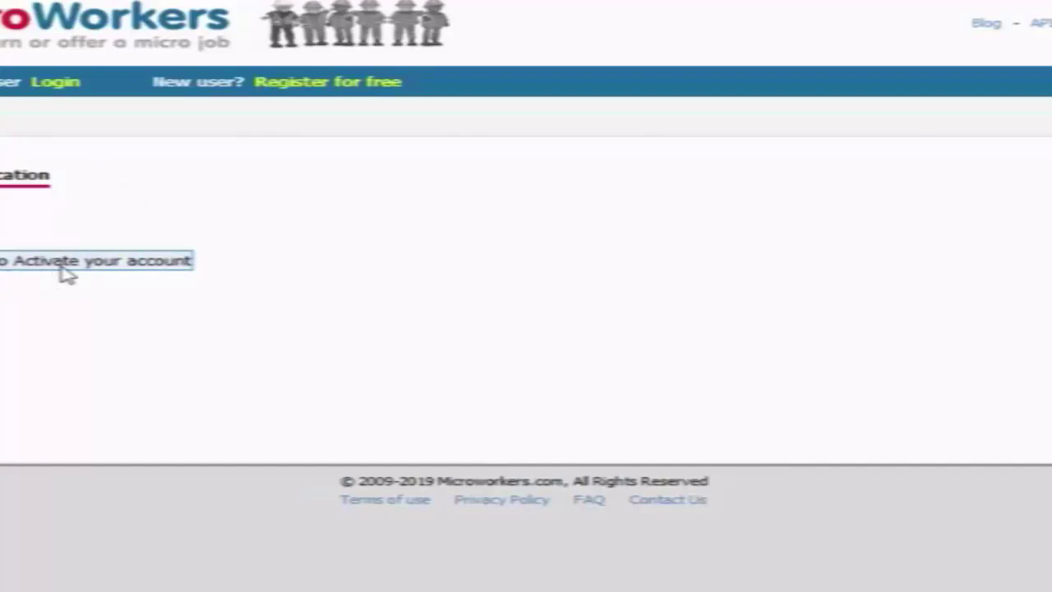
pyautogui.click(66, 274)
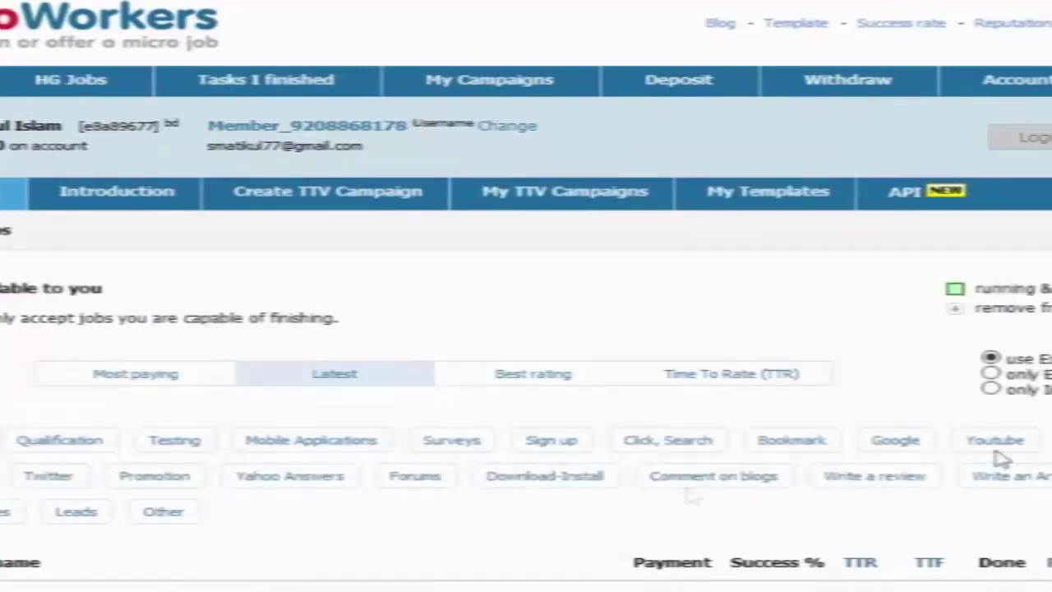
# - Scroll down to the jobs table showing each job's payment and success rate
pyautogui.scroll(-4, 737, 421)
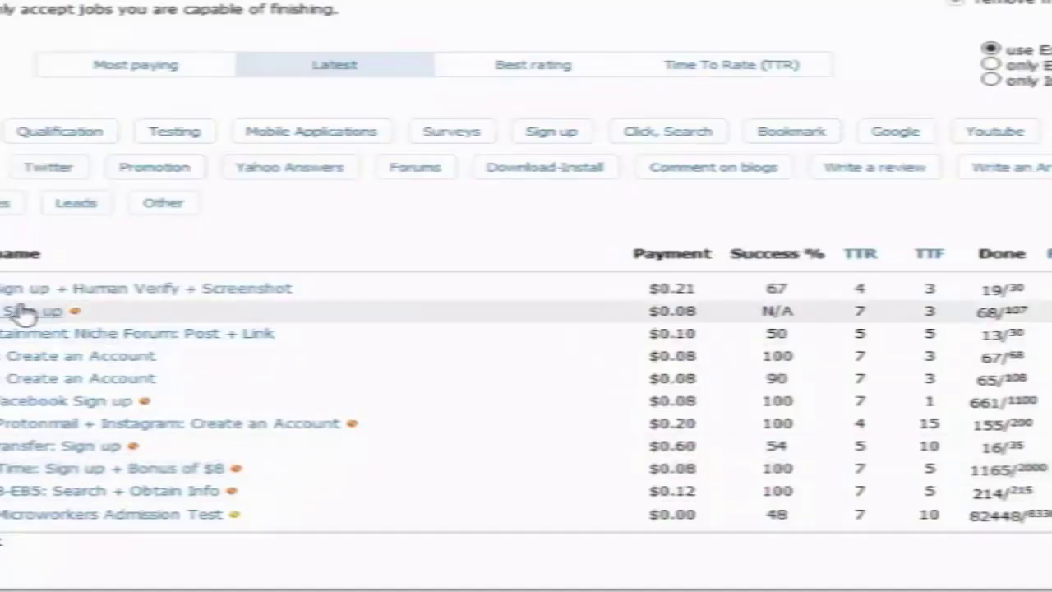
# - Open the Sign up job link in a new browser tab
pyautogui.rightClick(24, 312)
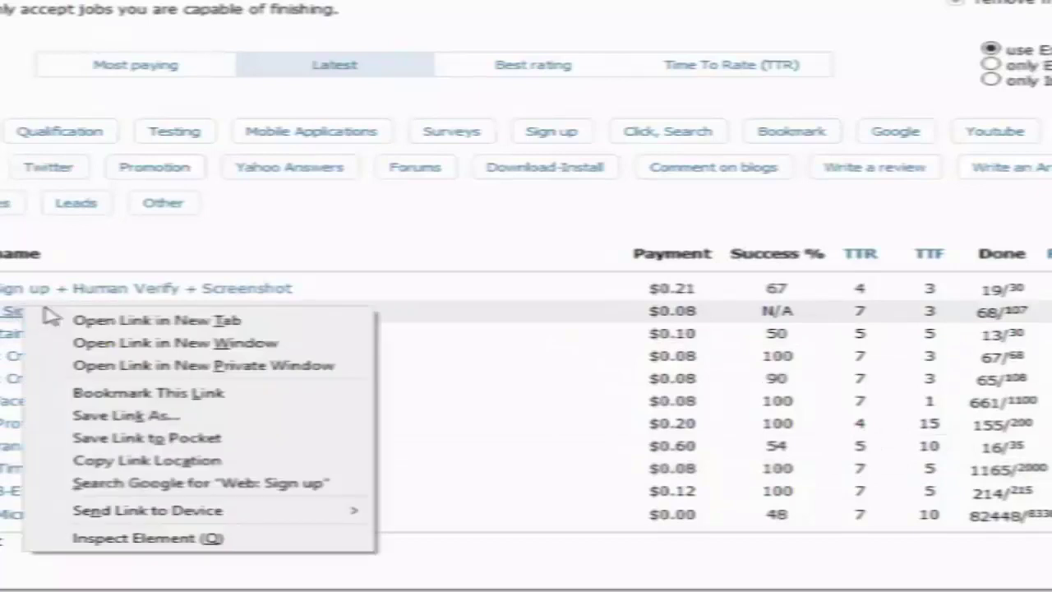
pyautogui.click(96, 320)
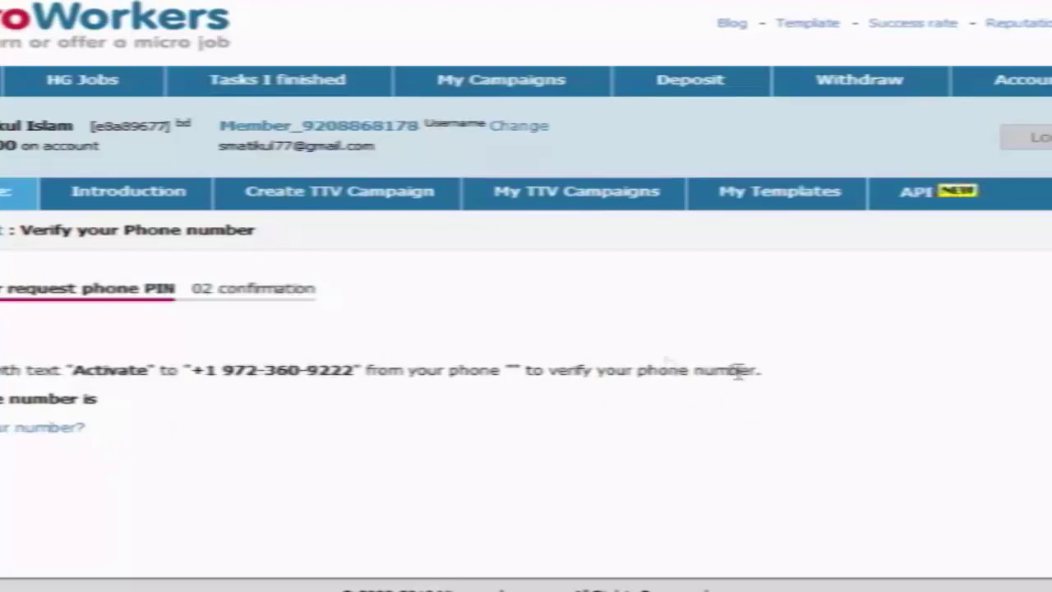
# - Use Modify your number? to replace the registered phone number with the new one
pyautogui.click(82, 427)
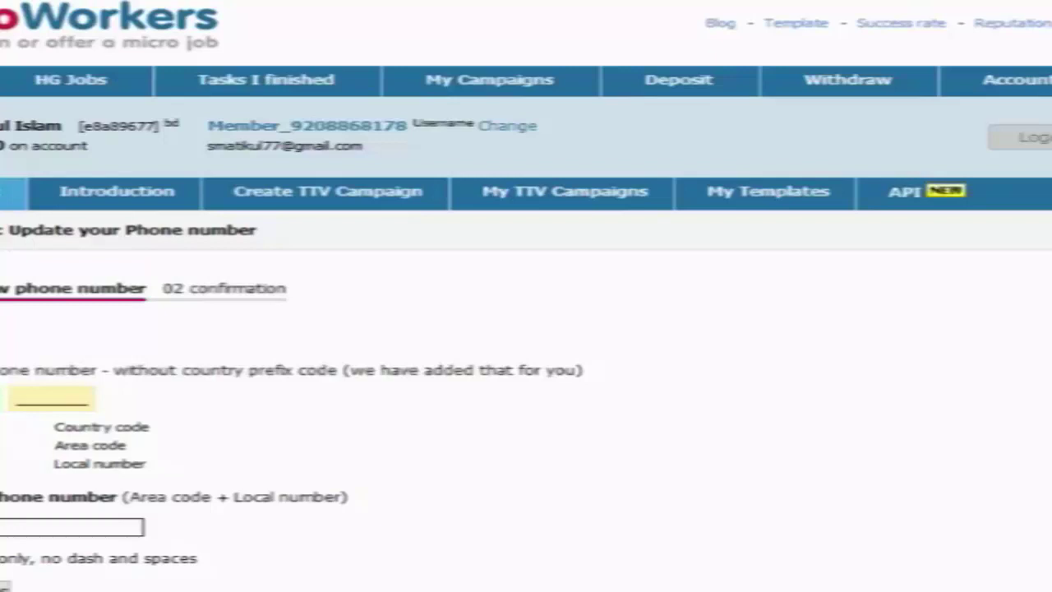
pyautogui.write('5572')
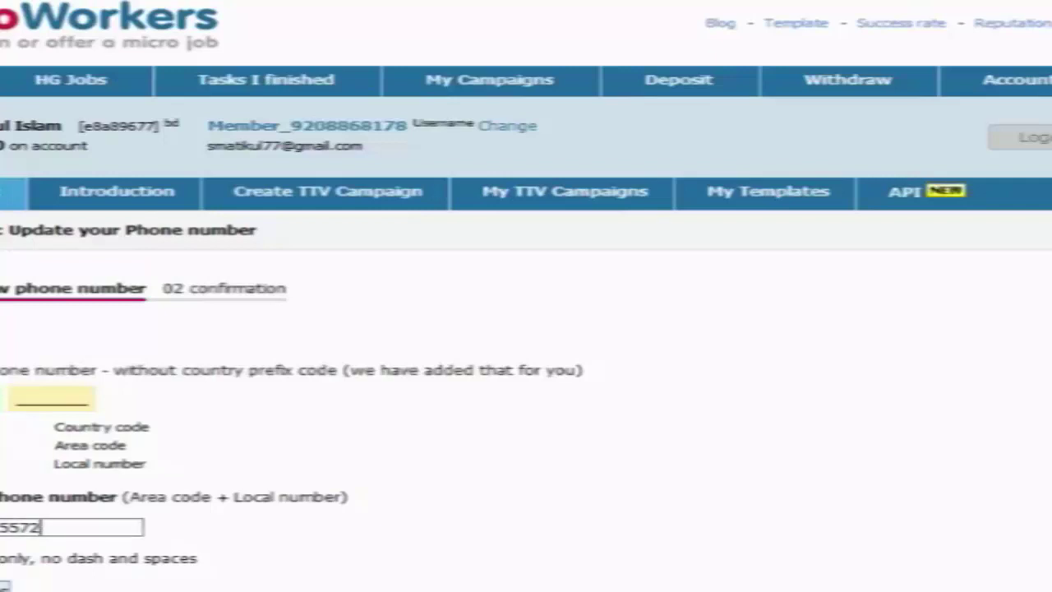
pyautogui.press('Return')
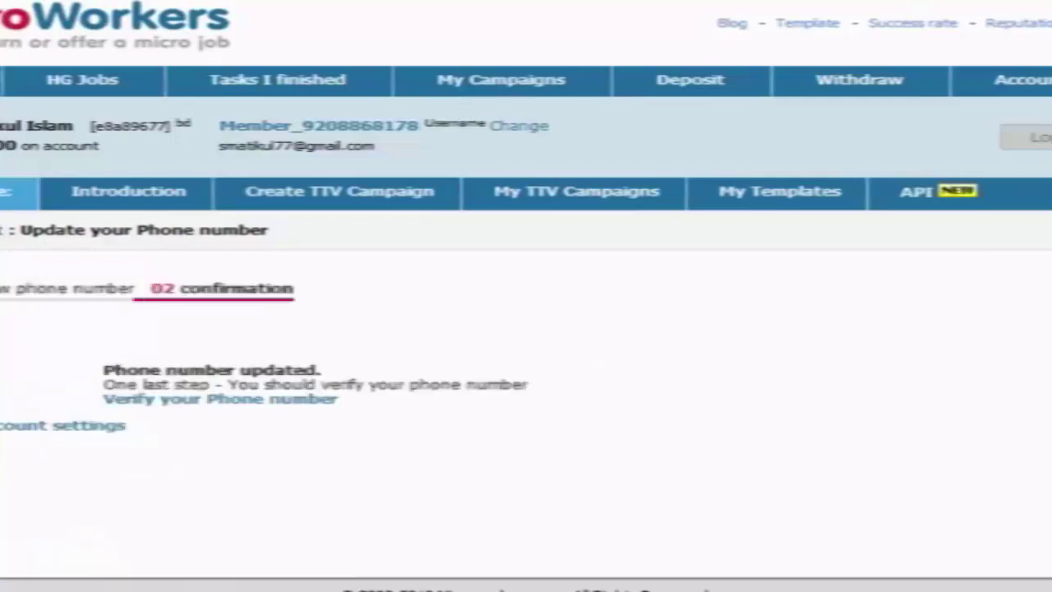